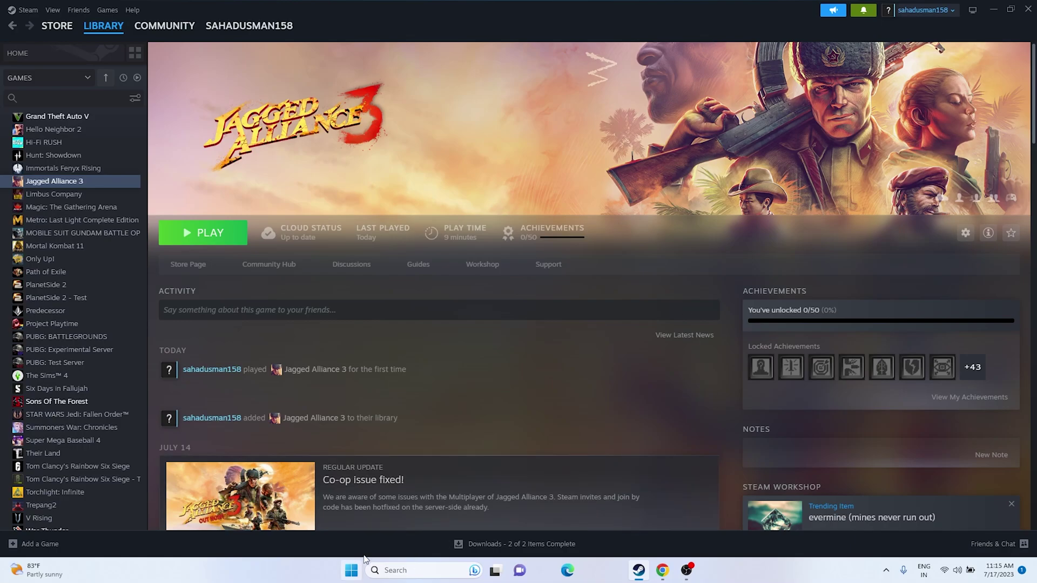
# - Open the Start menu's power options, then dismiss the menu
pyautogui.click(351, 570)
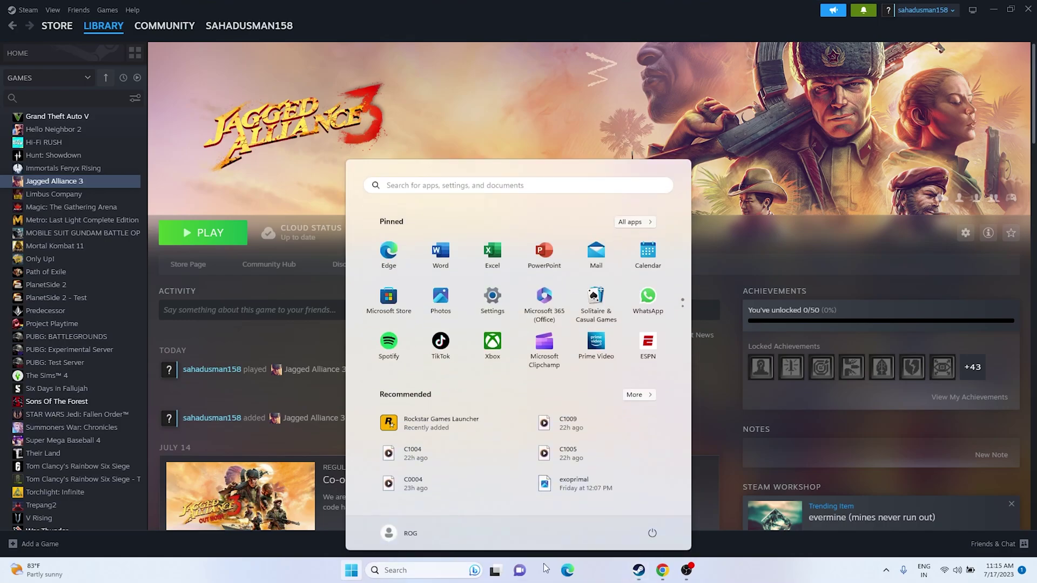
pyautogui.click(651, 533)
pyautogui.press('Escape')
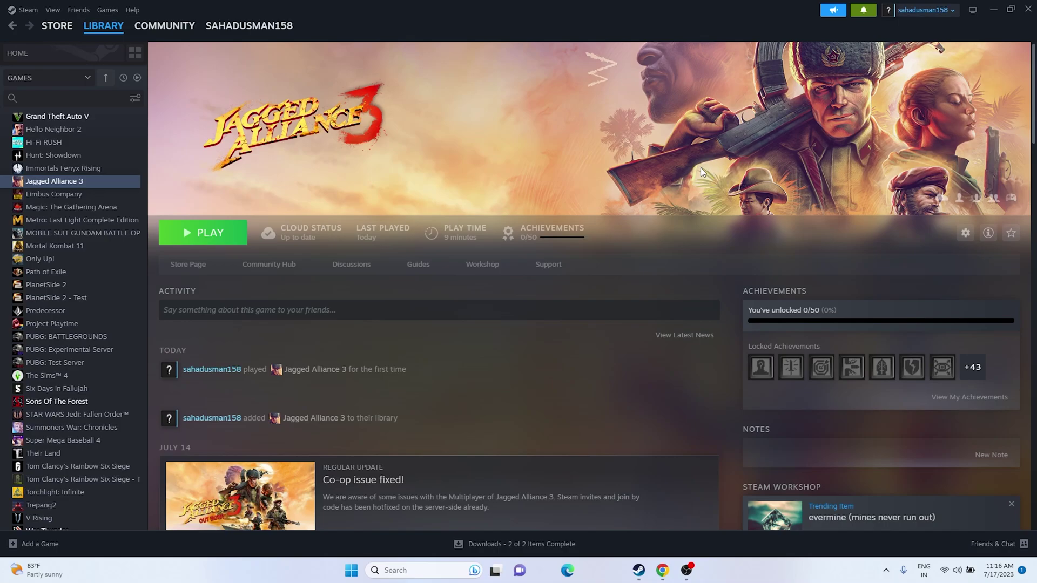
# - Verify Jagged Alliance 3's game files from Properties > Installed Files, then close the window
pyautogui.rightClick(82, 184)
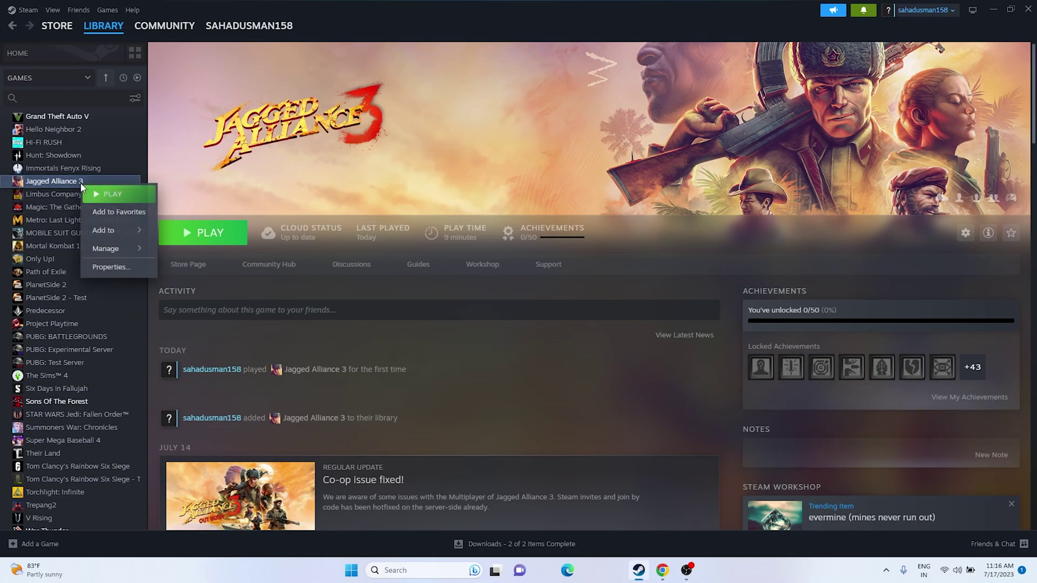
pyautogui.click(97, 266)
pyautogui.click(344, 225)
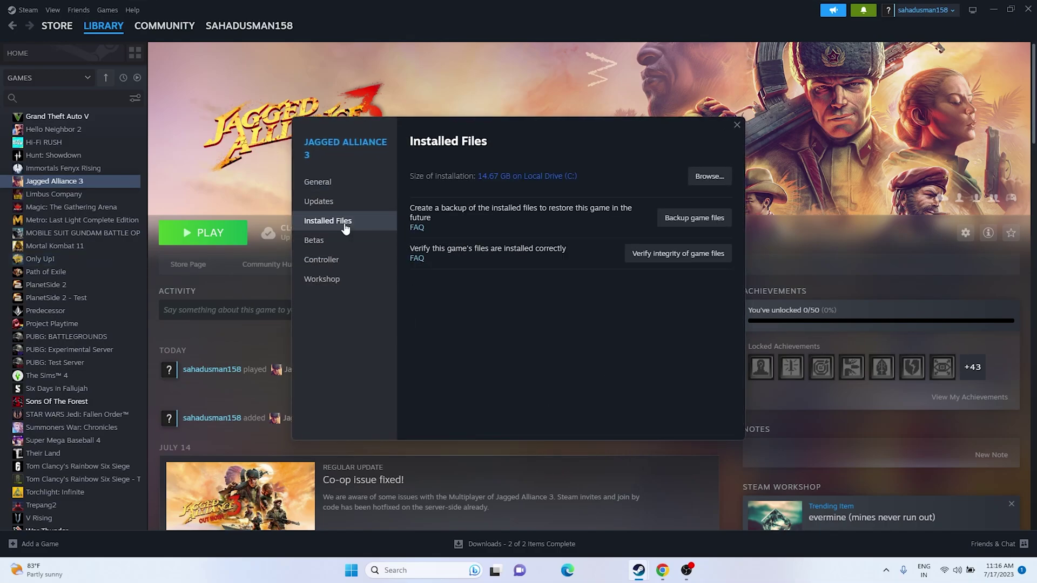
pyautogui.click(687, 258)
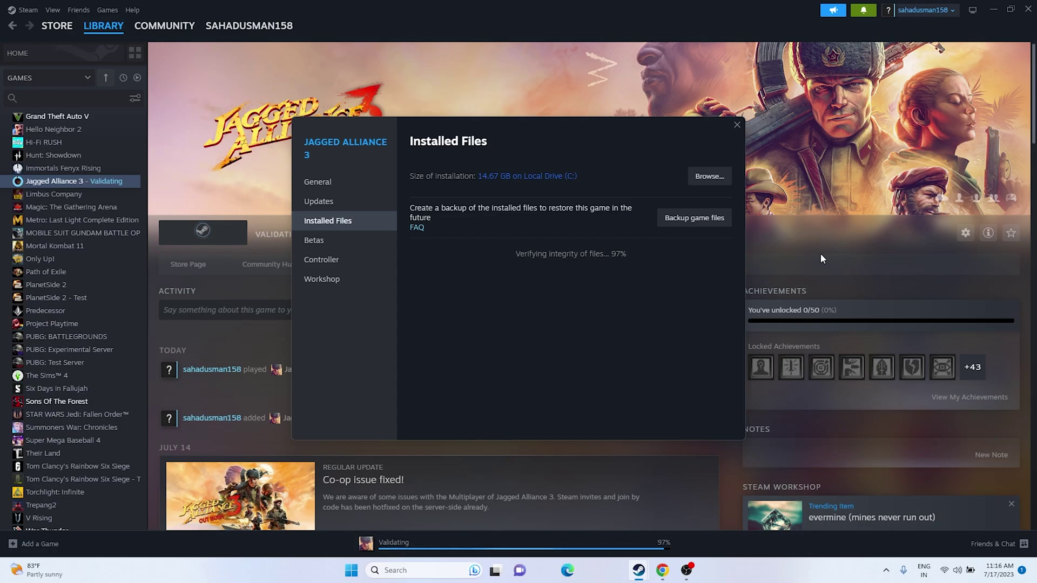
pyautogui.click(736, 125)
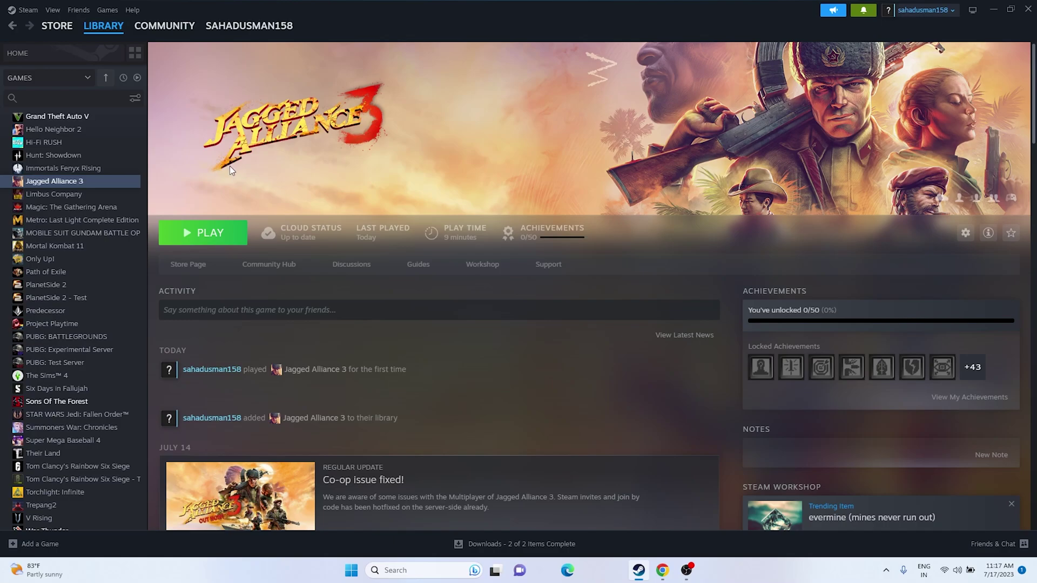
# - Browse to Jagged Alliance 3's local files from Installed Files and maximize the Explorer window
pyautogui.rightClick(46, 182)
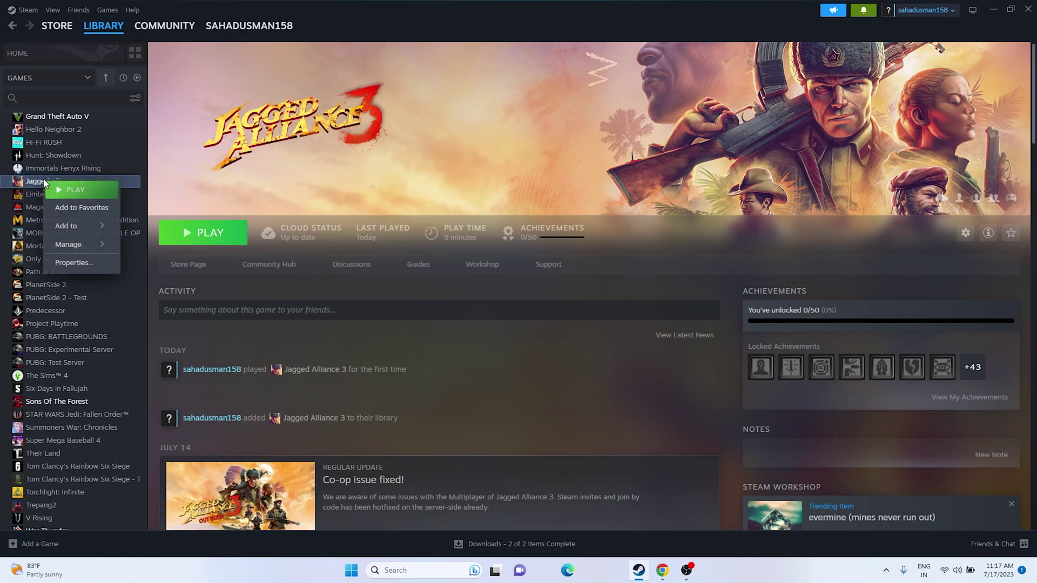
pyautogui.click(68, 263)
pyautogui.click(332, 226)
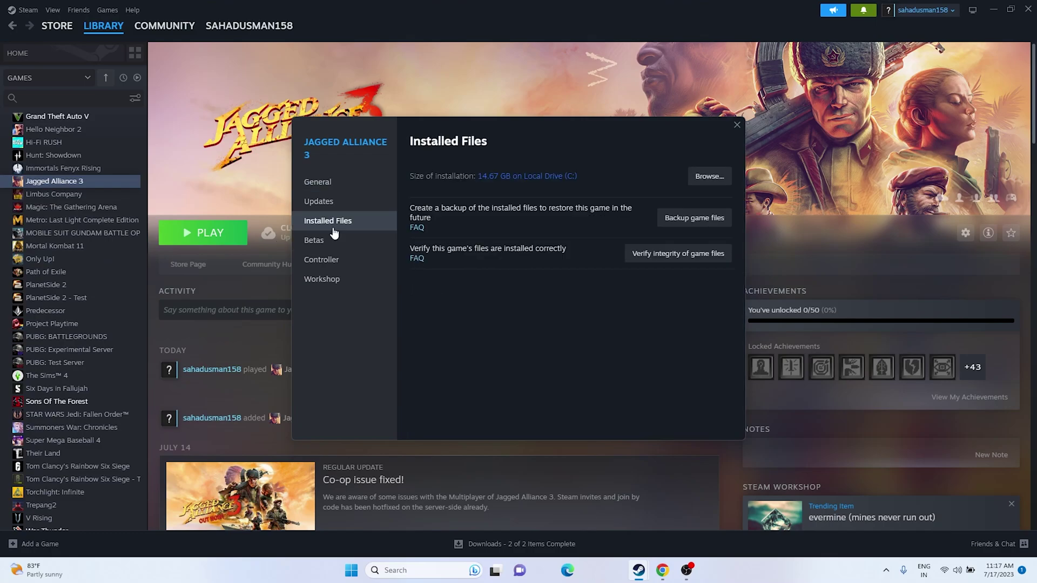
pyautogui.click(709, 176)
pyautogui.click(993, 9)
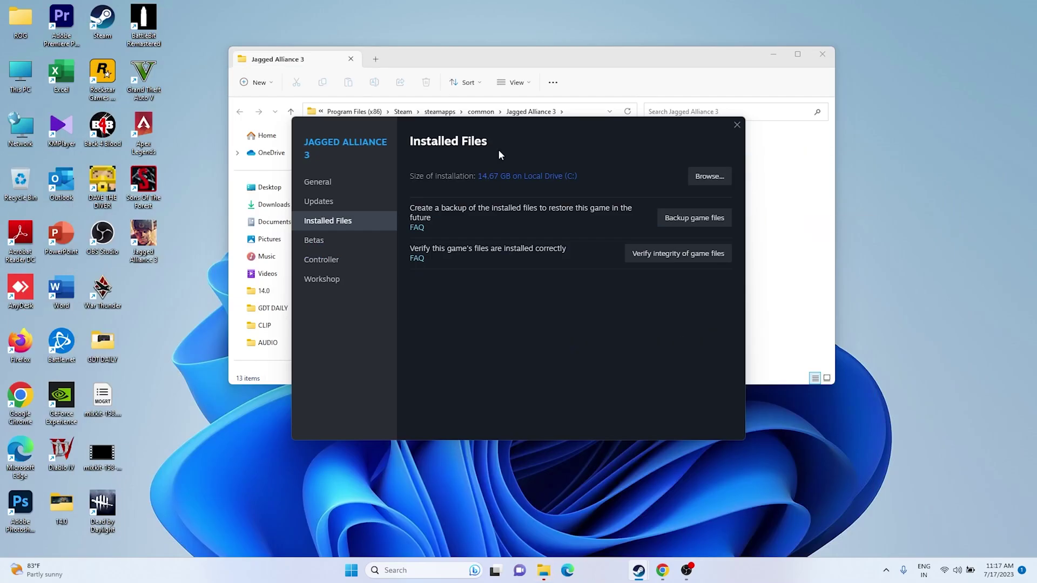
pyautogui.click(797, 54)
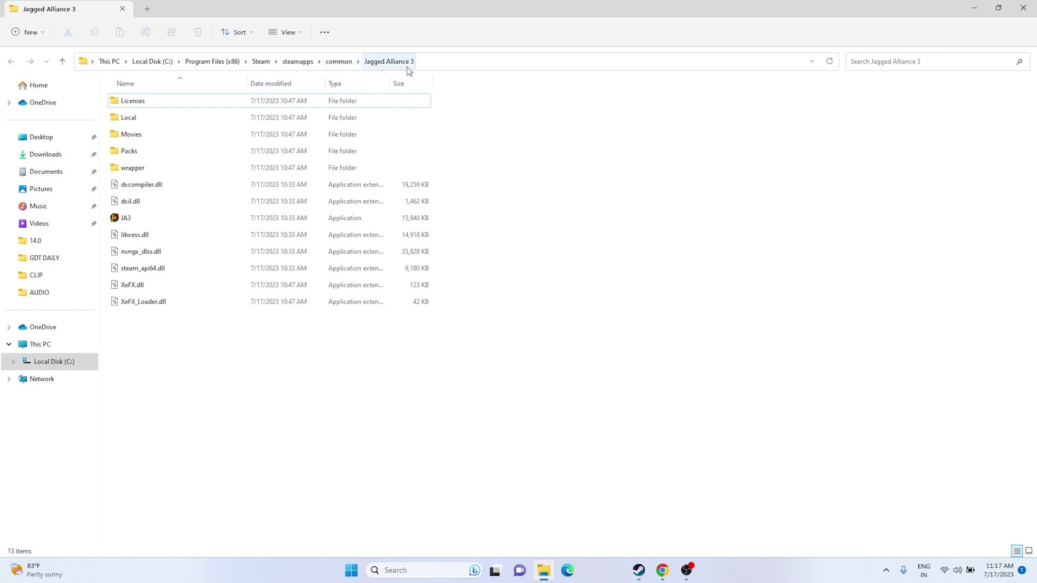
pyautogui.click(200, 221)
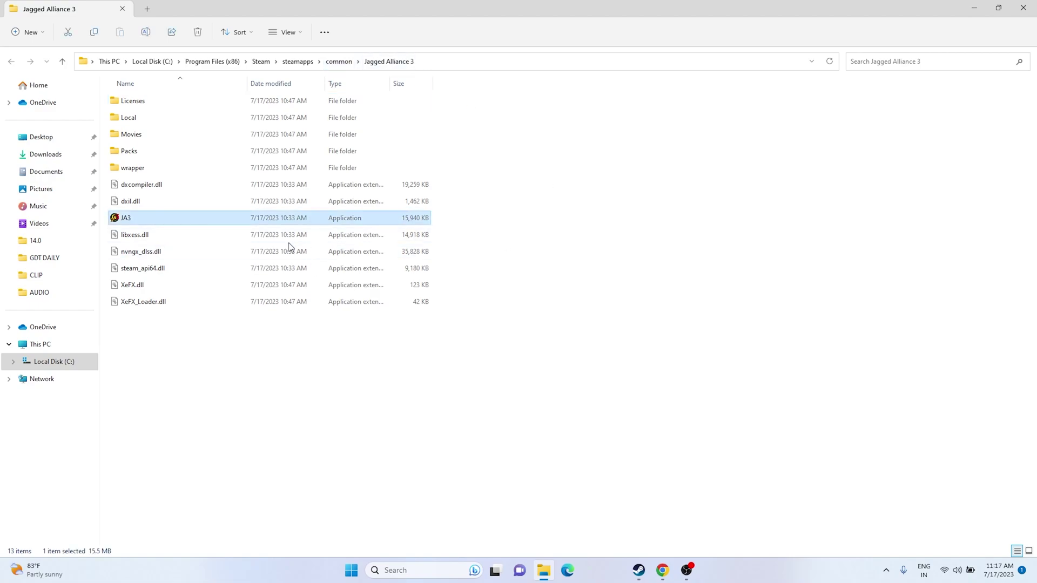
pyautogui.rightClick(244, 219)
pyautogui.click(486, 266)
pyautogui.rightClick(159, 216)
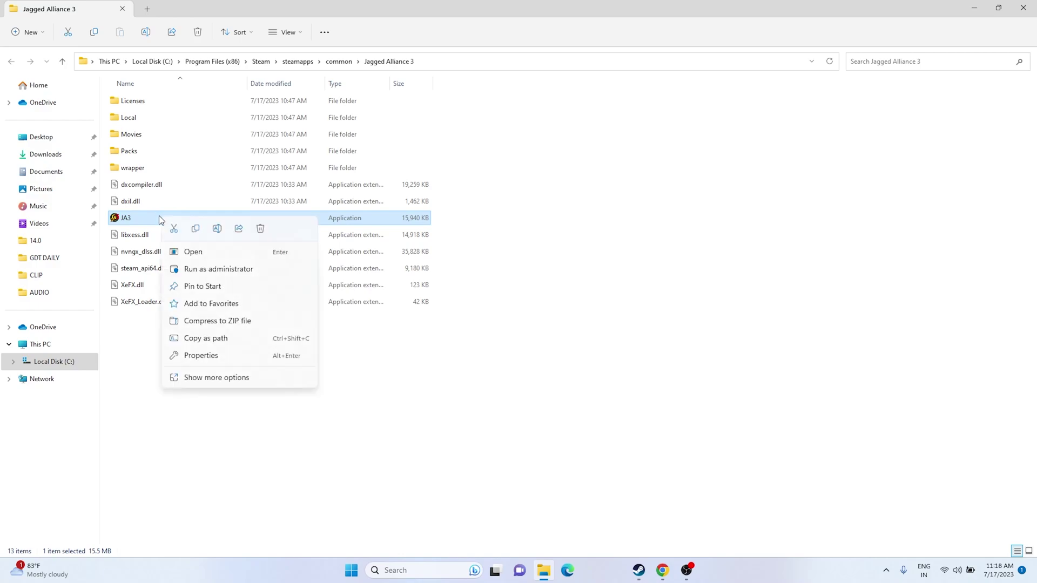
# - Tick 'Run this program as an administrator' in JA3's Compatibility properties and apply it
pyautogui.click(216, 377)
pyautogui.click(290, 373)
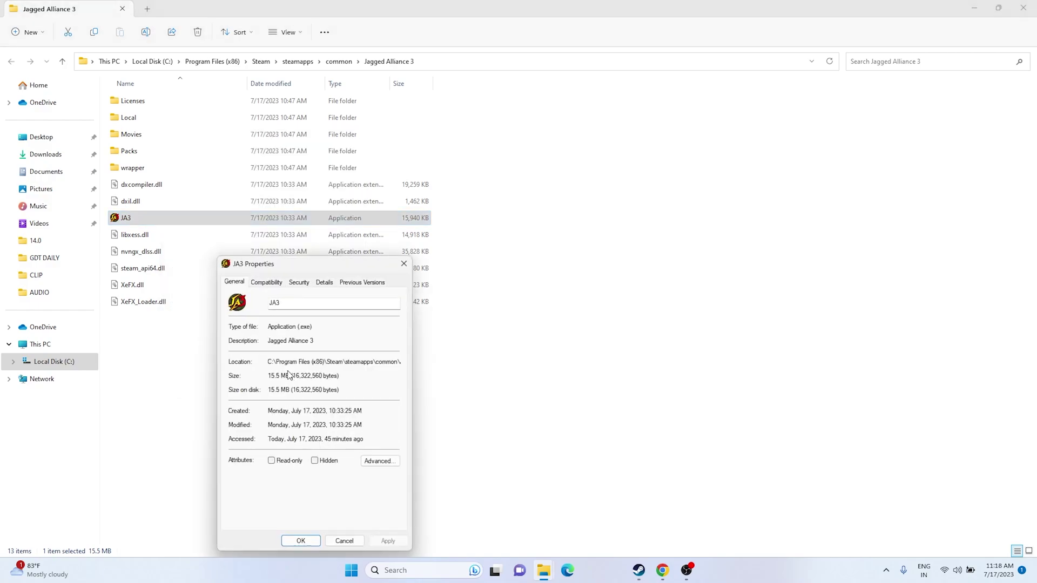
pyautogui.click(270, 284)
pyautogui.moveTo(318, 272); pyautogui.dragTo(596, 147)
pyautogui.click(516, 328)
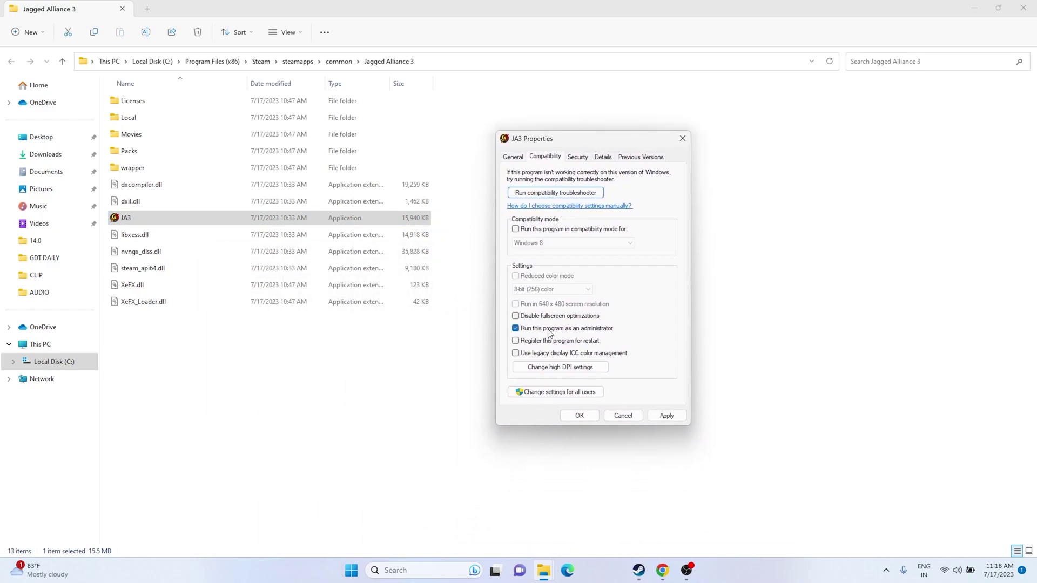
pyautogui.click(666, 416)
pyautogui.click(580, 416)
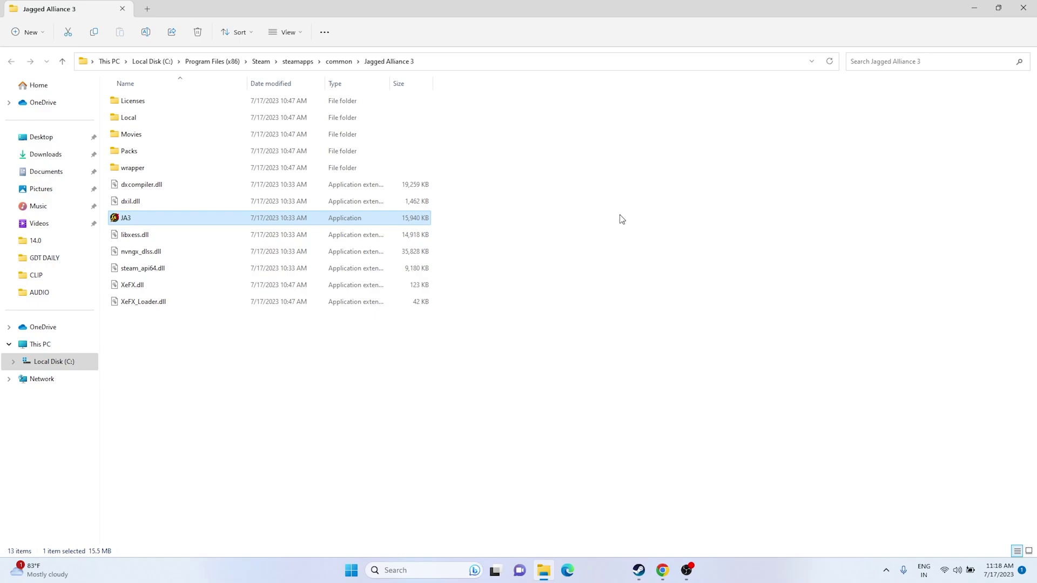
# - Open JA3's file Properties at the Compatibility tab
pyautogui.rightClick(151, 221)
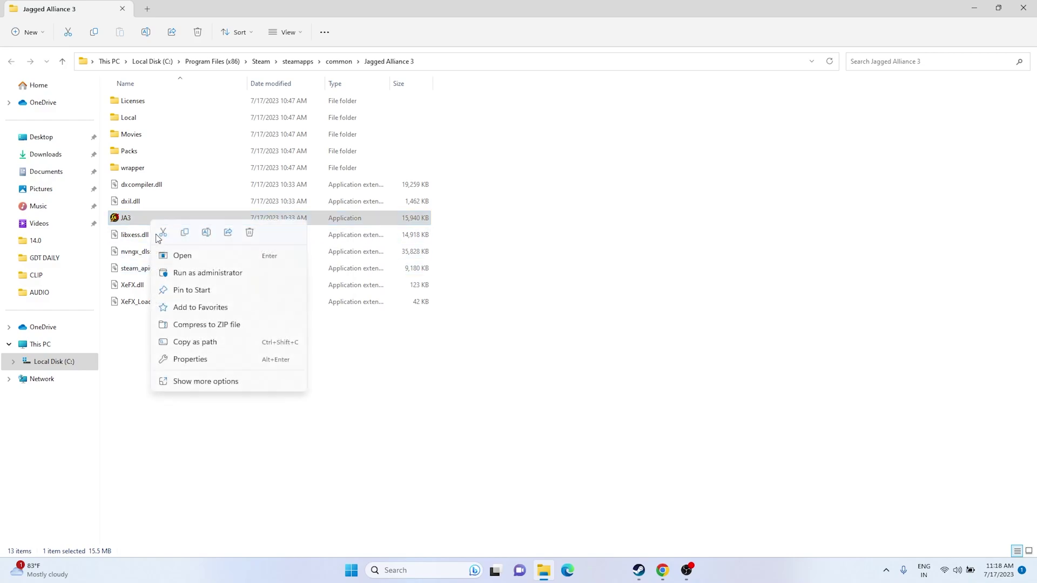
pyautogui.click(185, 384)
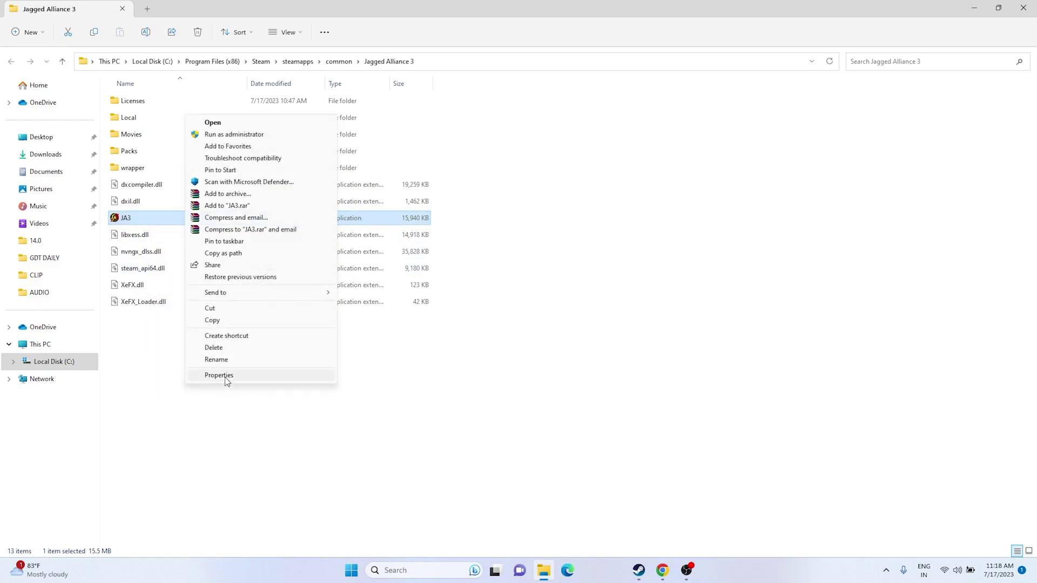
pyautogui.click(219, 376)
pyautogui.click(240, 283)
pyautogui.moveTo(273, 264); pyautogui.dragTo(584, 104)
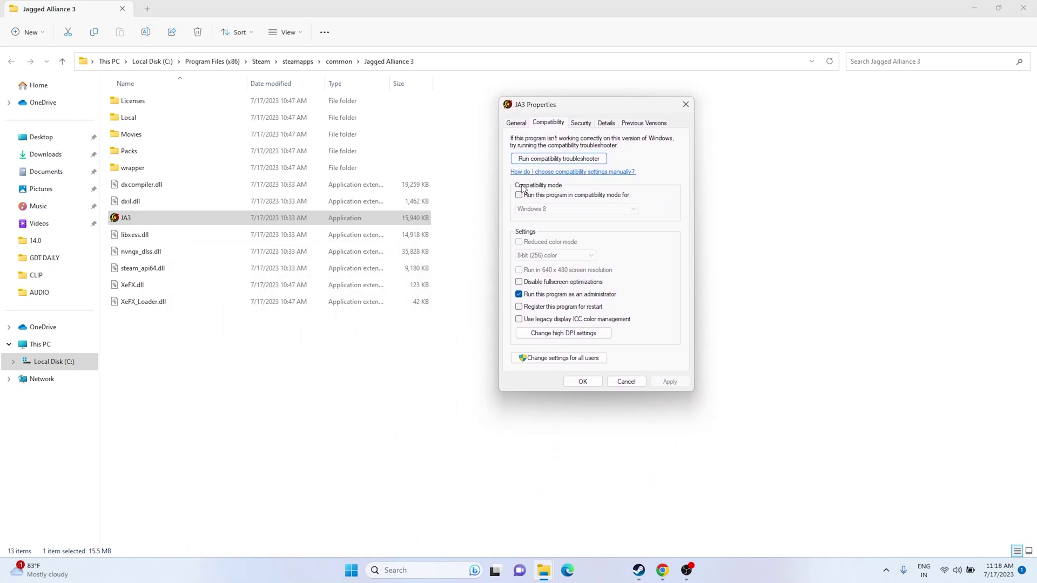
# - Choose Windows 8 compatibility mode, then untick it and apply, keeping administrator mode on
pyautogui.click(519, 195)
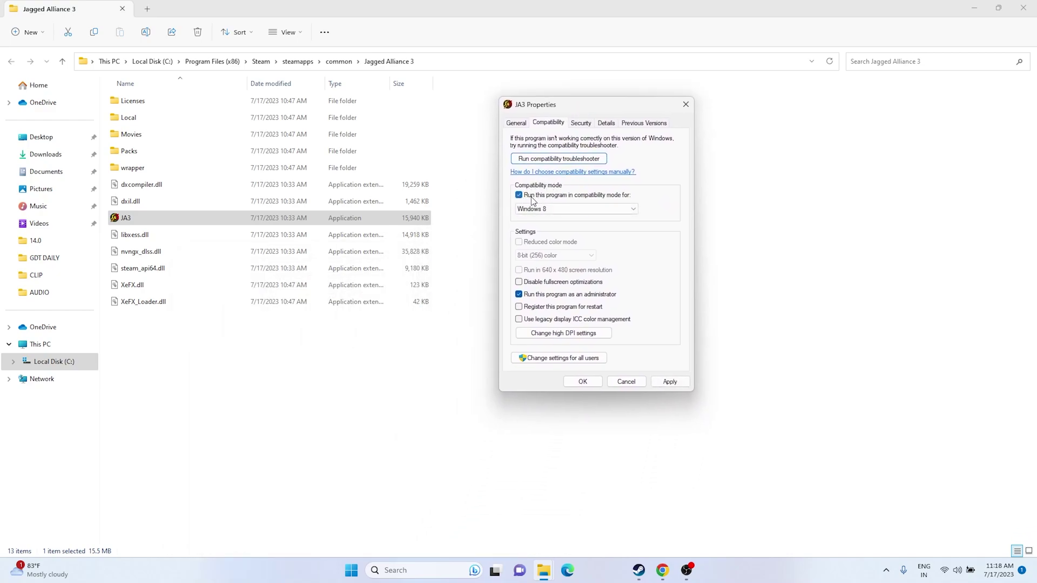
pyautogui.click(631, 209)
pyautogui.click(559, 241)
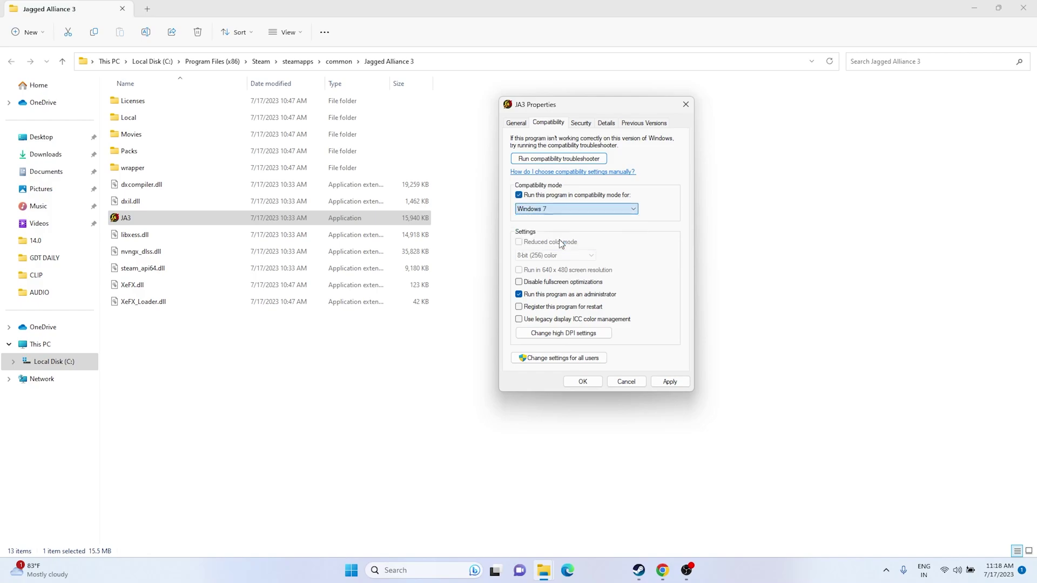
pyautogui.click(543, 201)
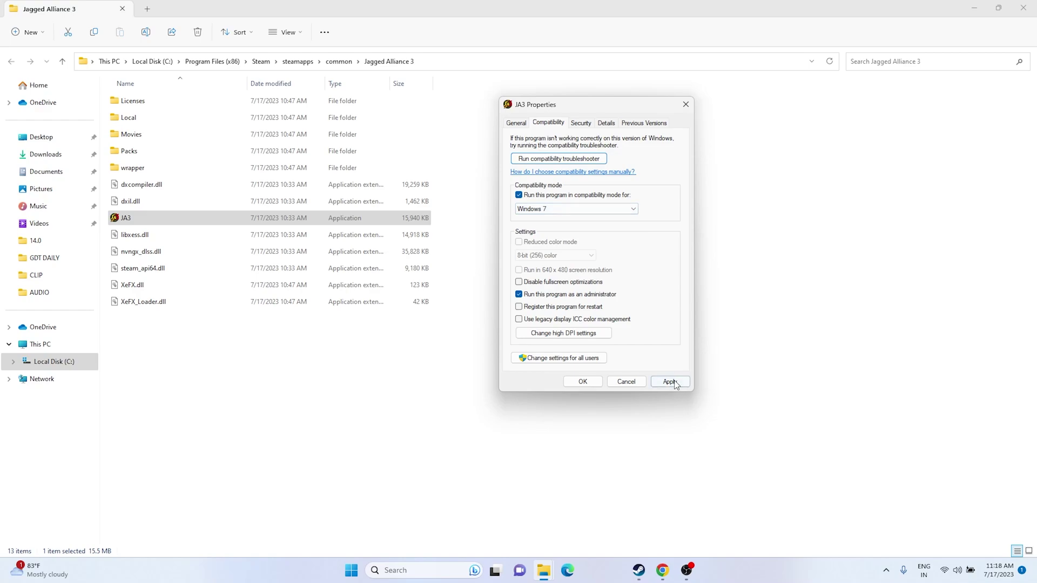
pyautogui.click(544, 209)
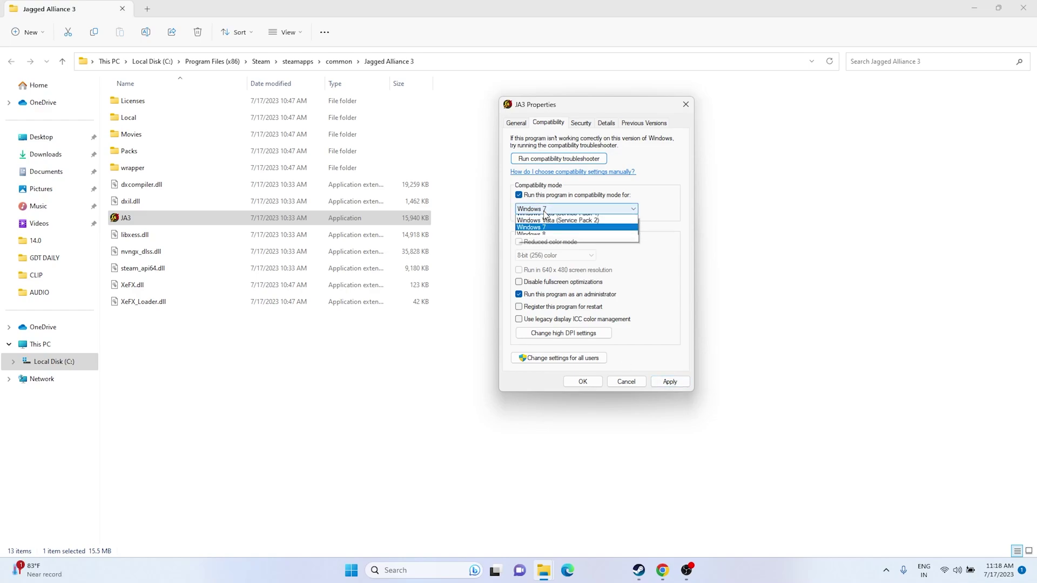
pyautogui.click(543, 244)
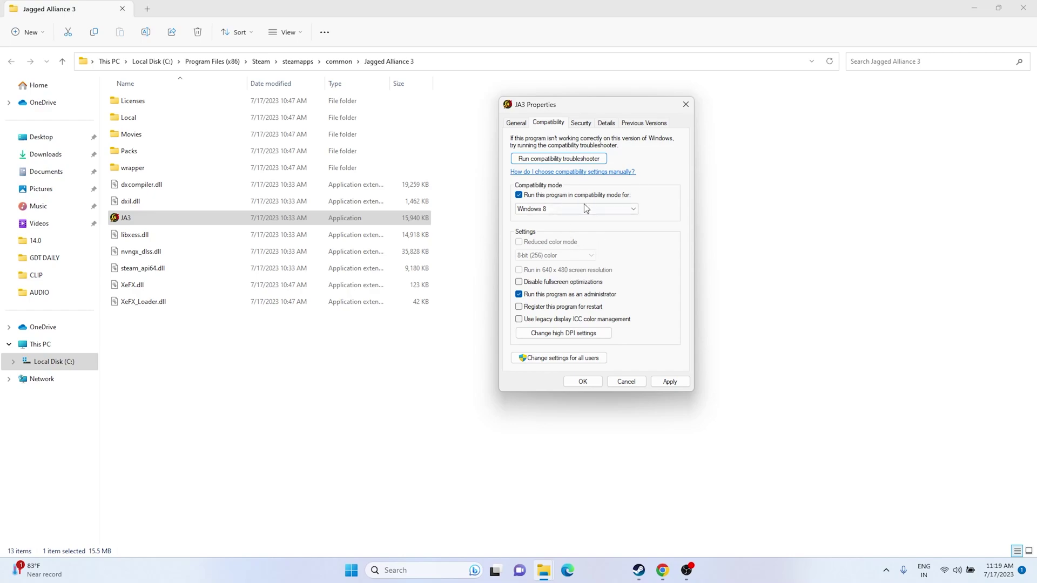
pyautogui.click(519, 194)
pyautogui.click(669, 381)
pyautogui.click(591, 380)
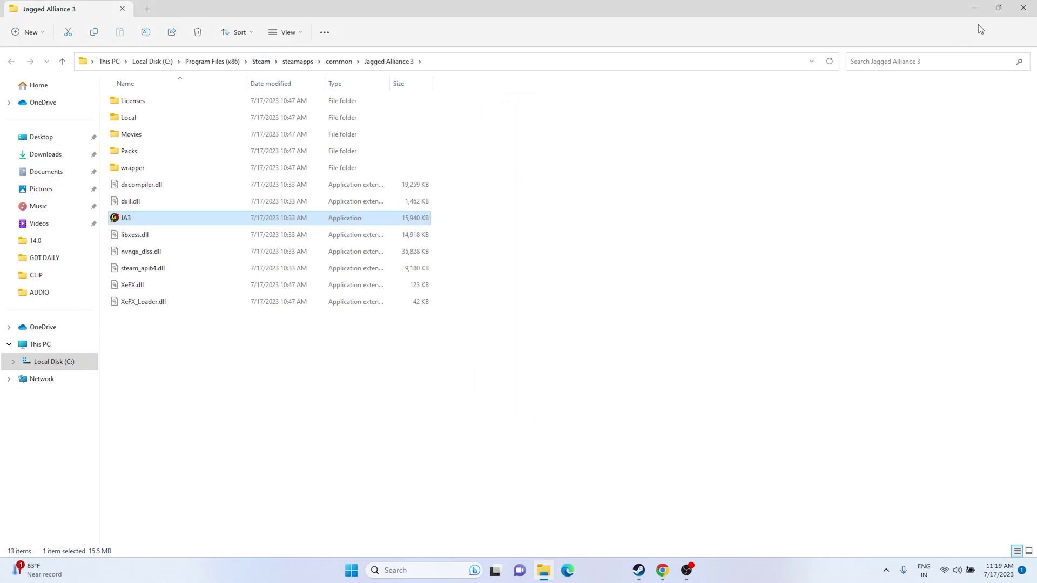
# - Close the game folder and Steam's Installed Files dialog, returning to the Jagged Alliance 3 page
pyautogui.click(1023, 8)
pyautogui.click(737, 125)
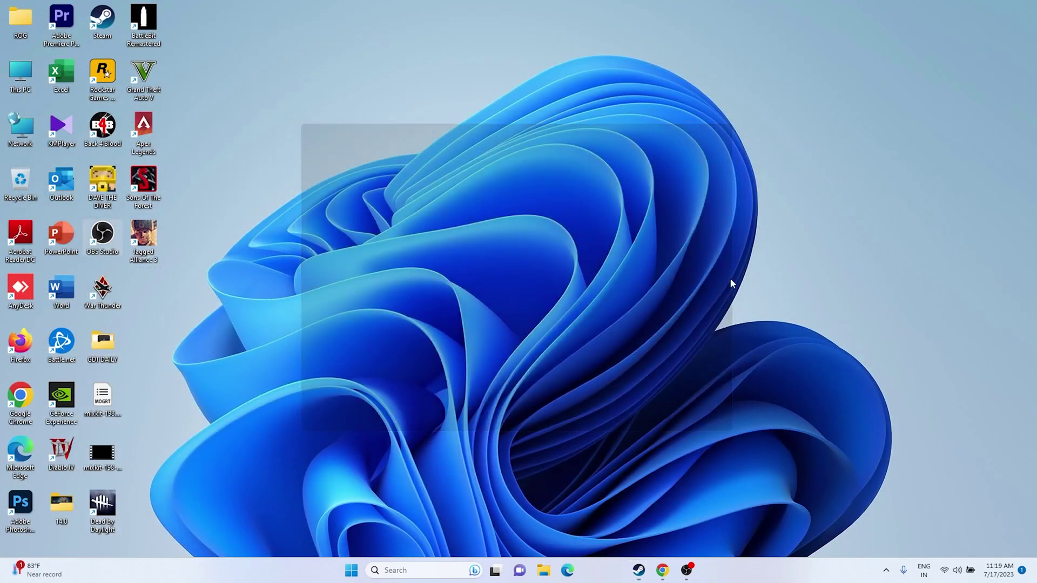
pyautogui.click(639, 570)
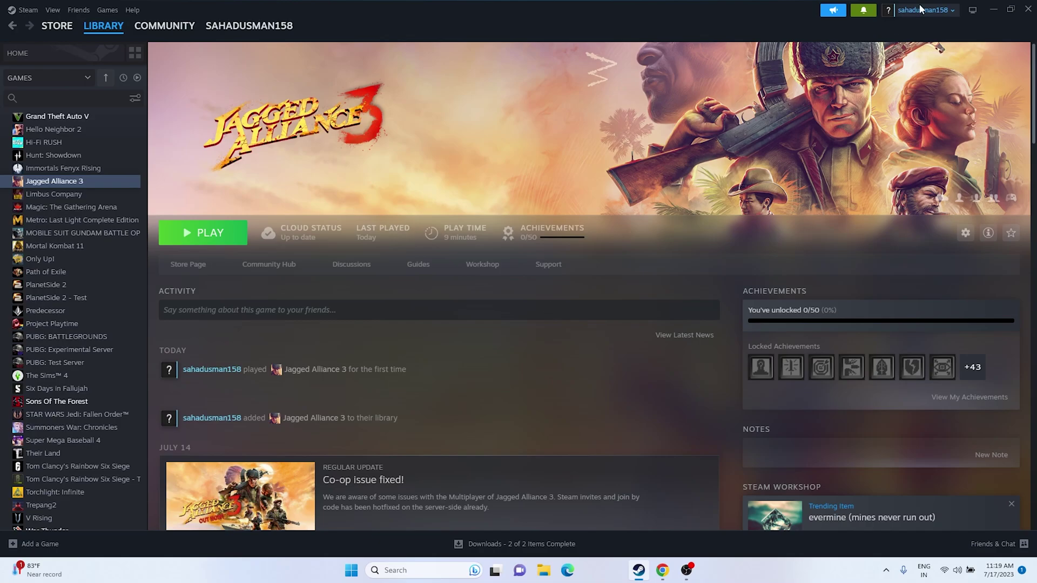
# - Enter Big Picture mode, exit it via Menu > Power to the library, then minimize Steam
pyautogui.click(973, 10)
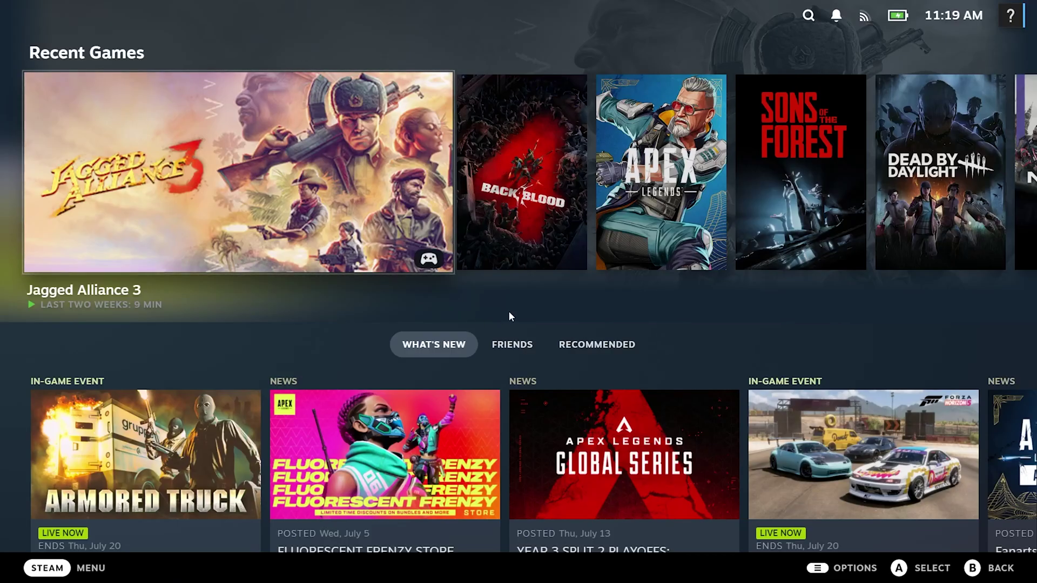
pyautogui.click(91, 568)
pyautogui.click(70, 421)
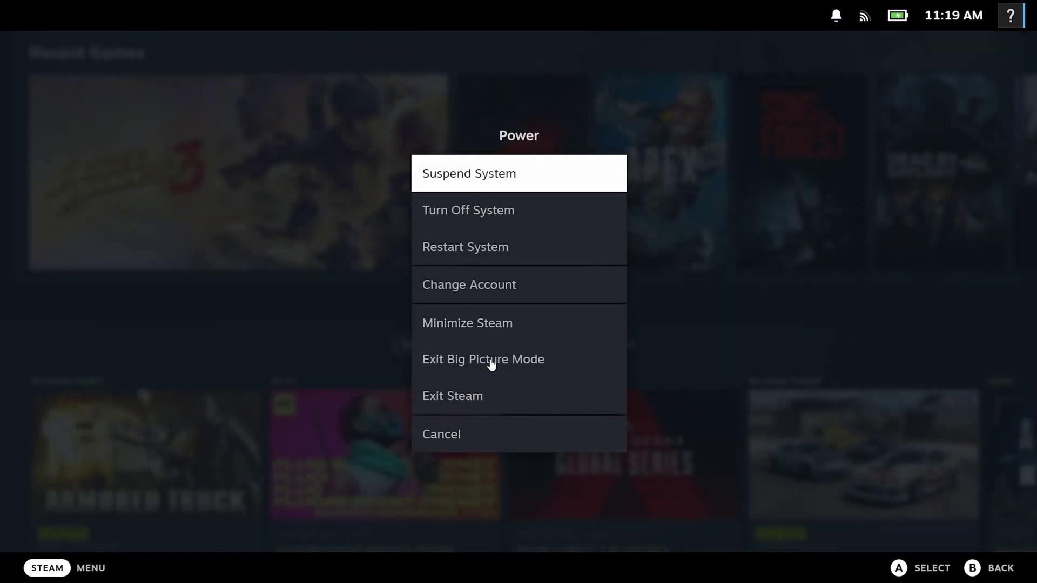
pyautogui.click(497, 370)
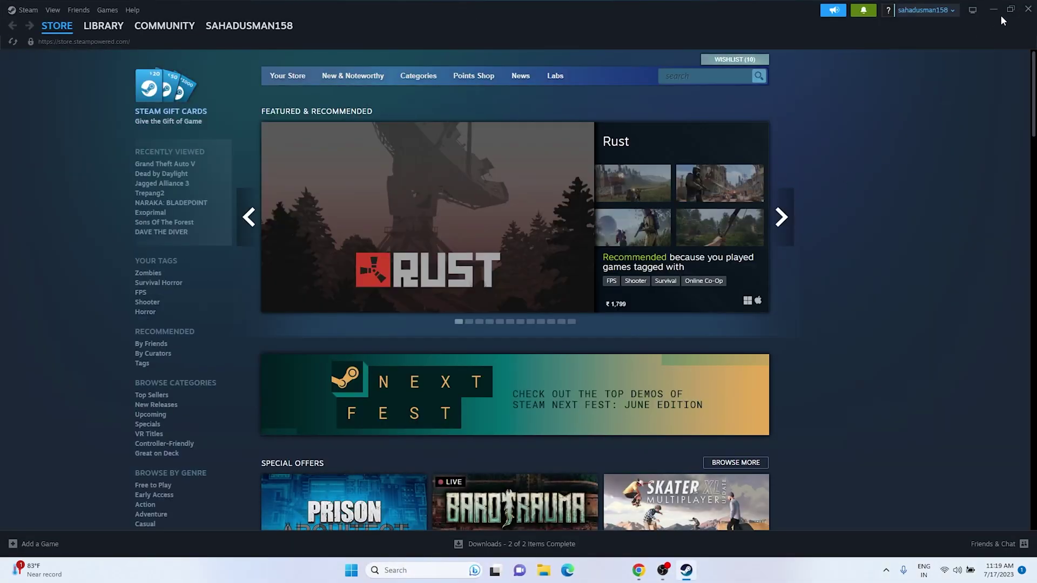
pyautogui.click(103, 25)
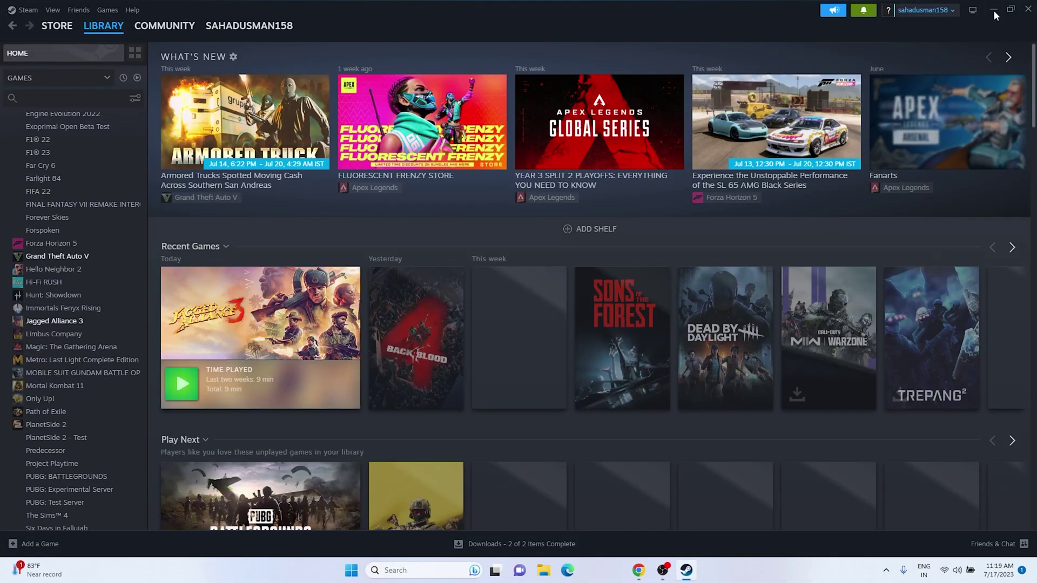
pyautogui.click(993, 10)
pyautogui.click(424, 571)
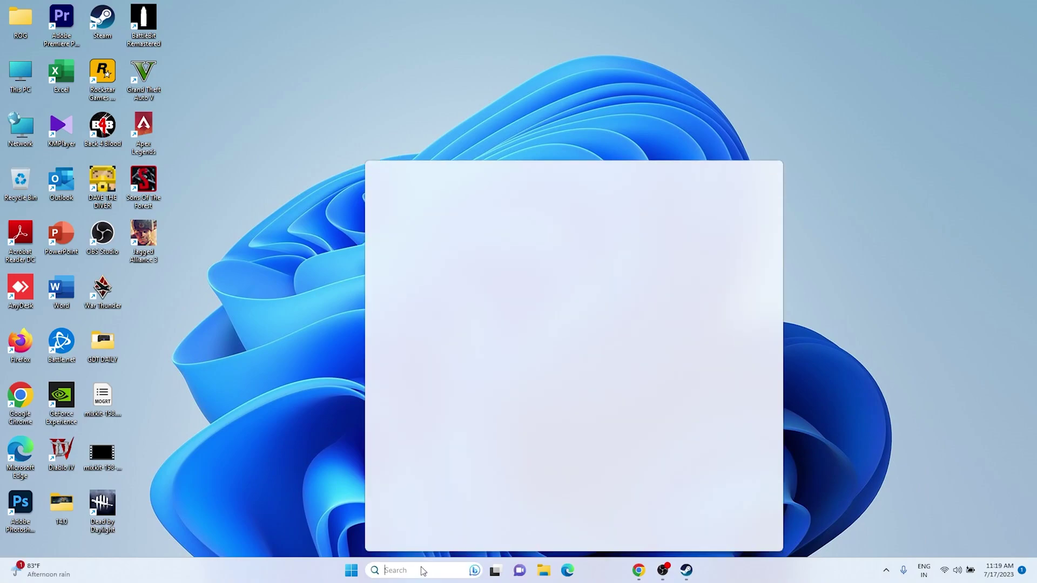
# - Review Date & time and Language & region in Windows Settings, then return to Steam
pyautogui.click(432, 227)
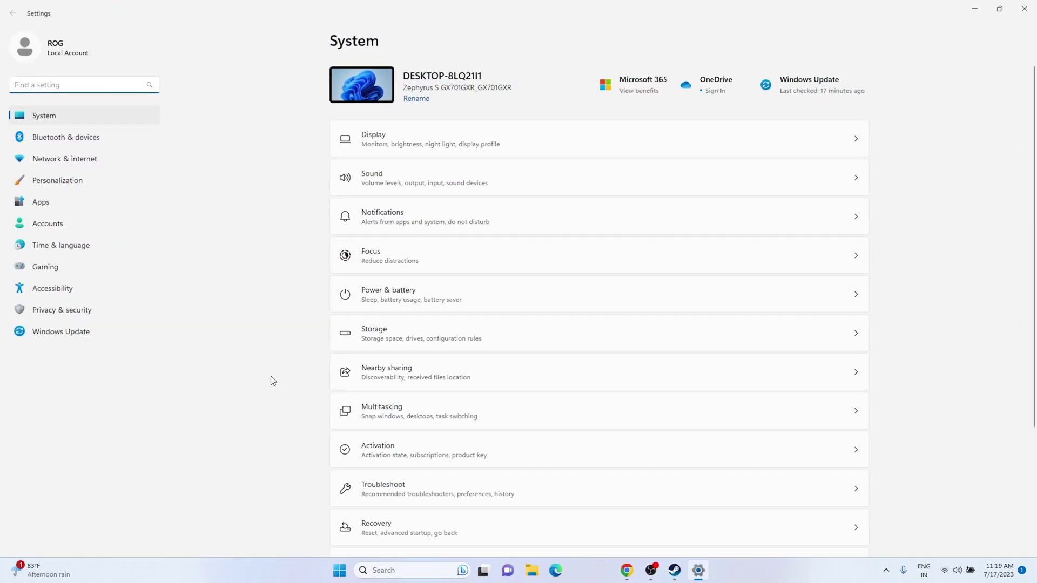
pyautogui.click(63, 246)
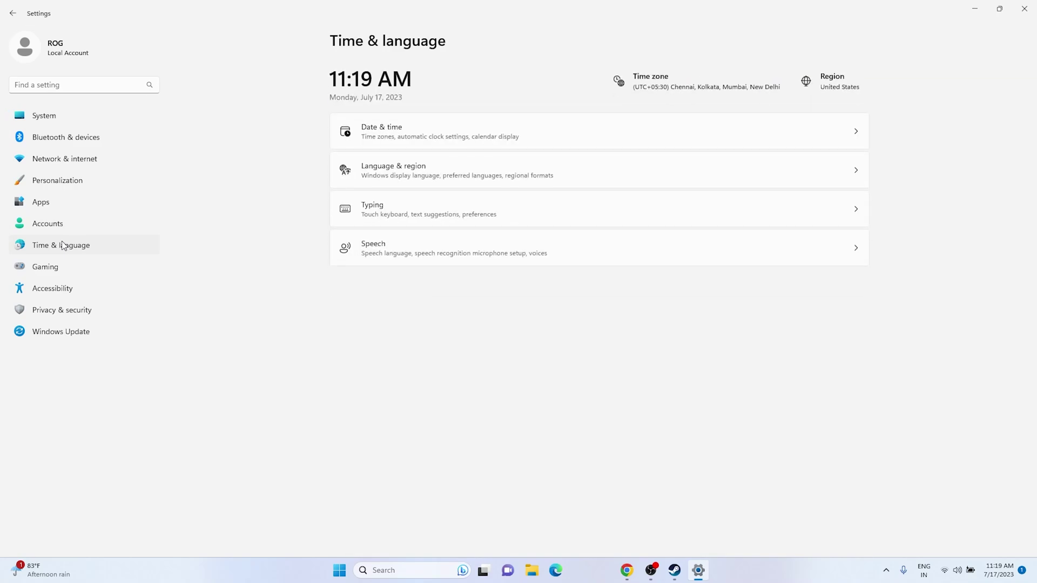
pyautogui.click(408, 137)
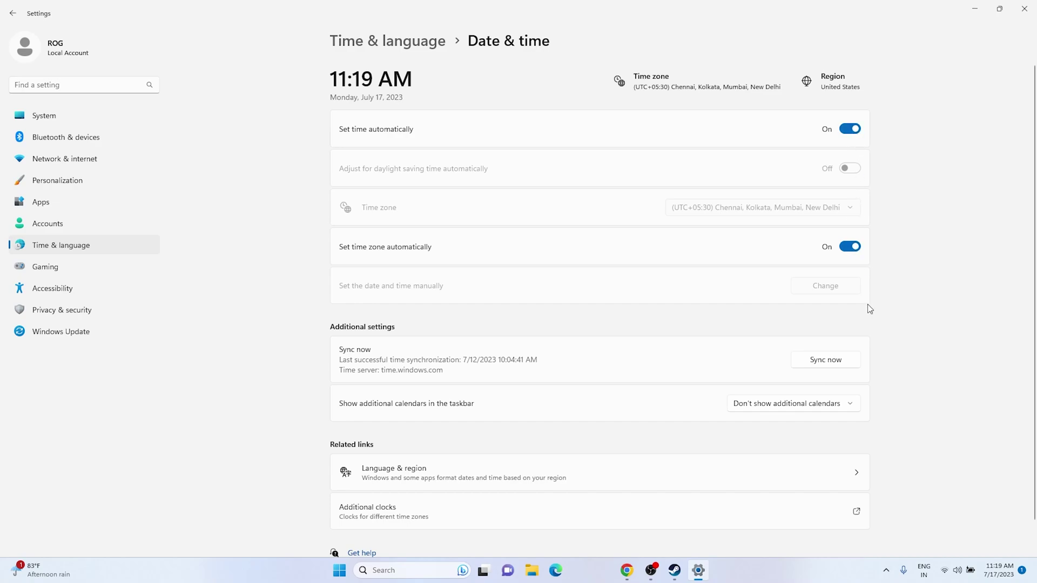
pyautogui.click(13, 13)
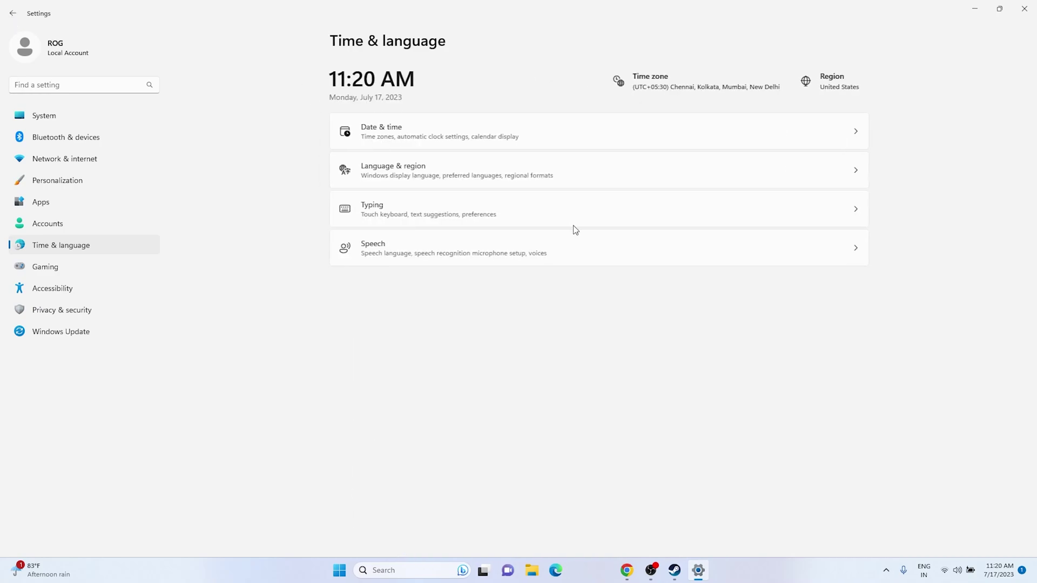
pyautogui.click(543, 185)
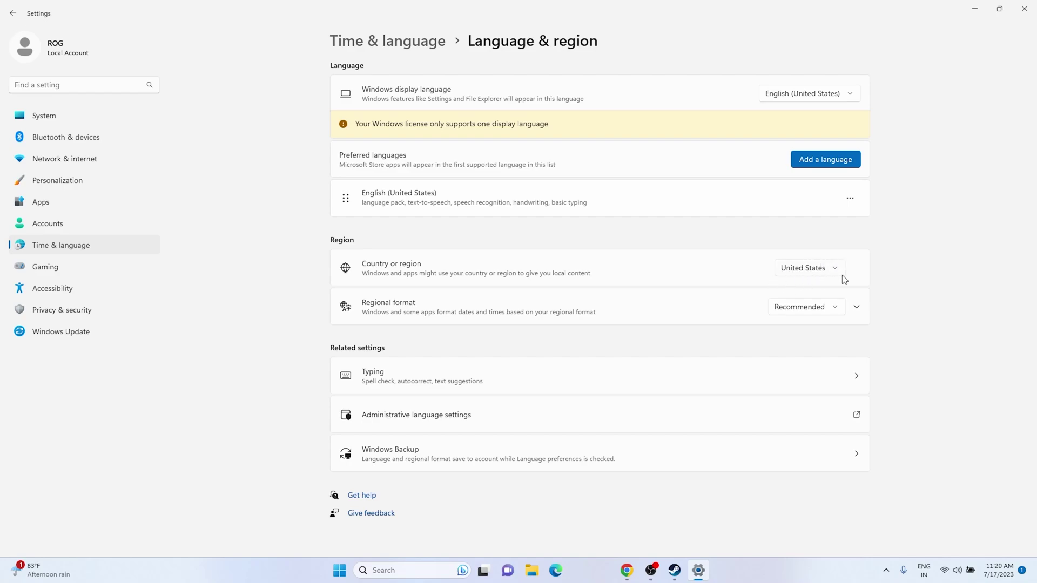
pyautogui.click(1016, 16)
pyautogui.click(686, 570)
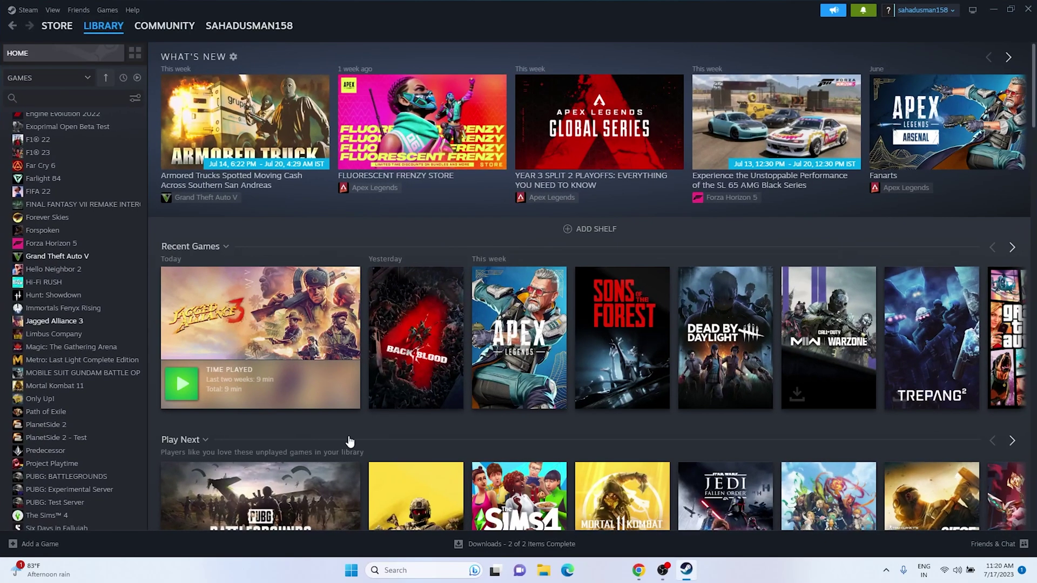
# - Select Jagged Alliance 3 in the library list, then minimize Steam
pyautogui.click(74, 322)
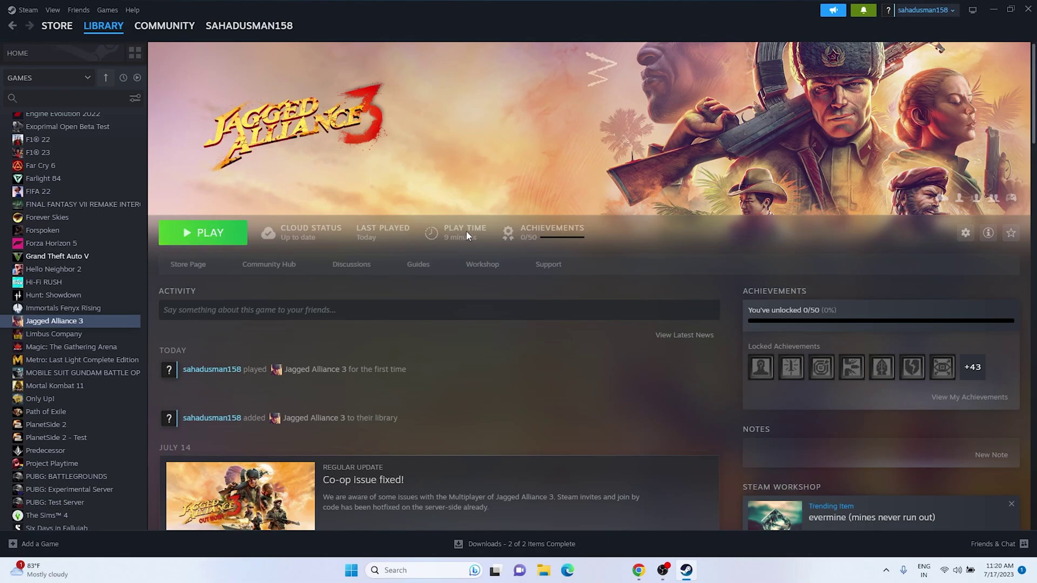
pyautogui.click(993, 12)
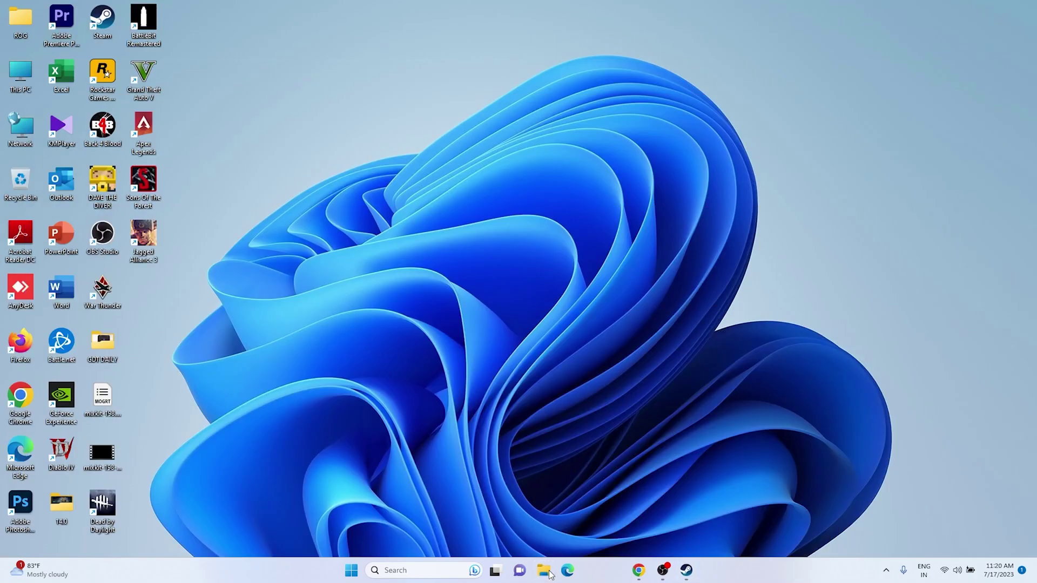
# - Browse to Documents via This PC in File Explorer, then close it and restore Steam
pyautogui.click(550, 574)
pyautogui.click(55, 347)
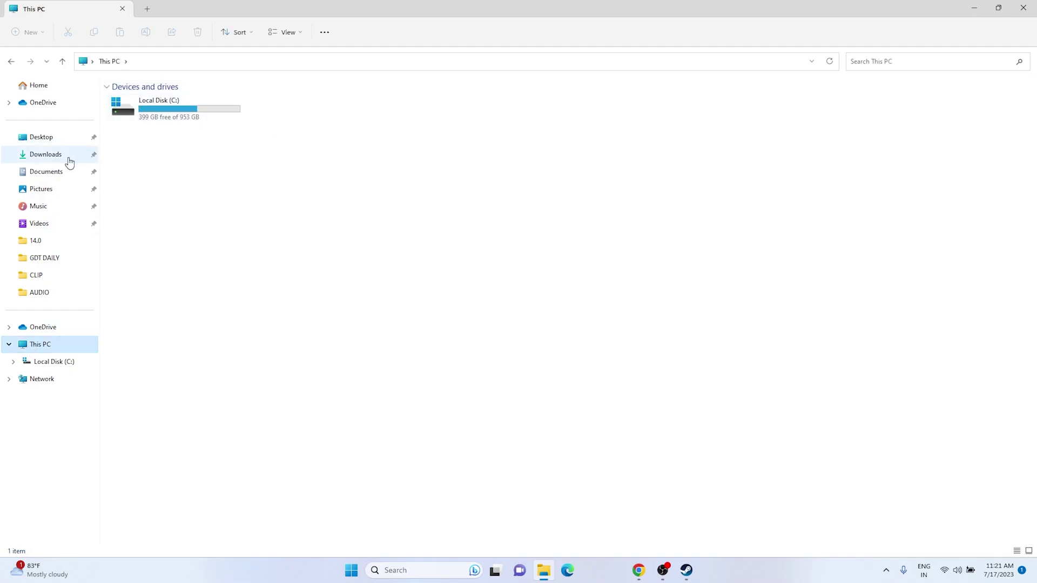
pyautogui.click(54, 171)
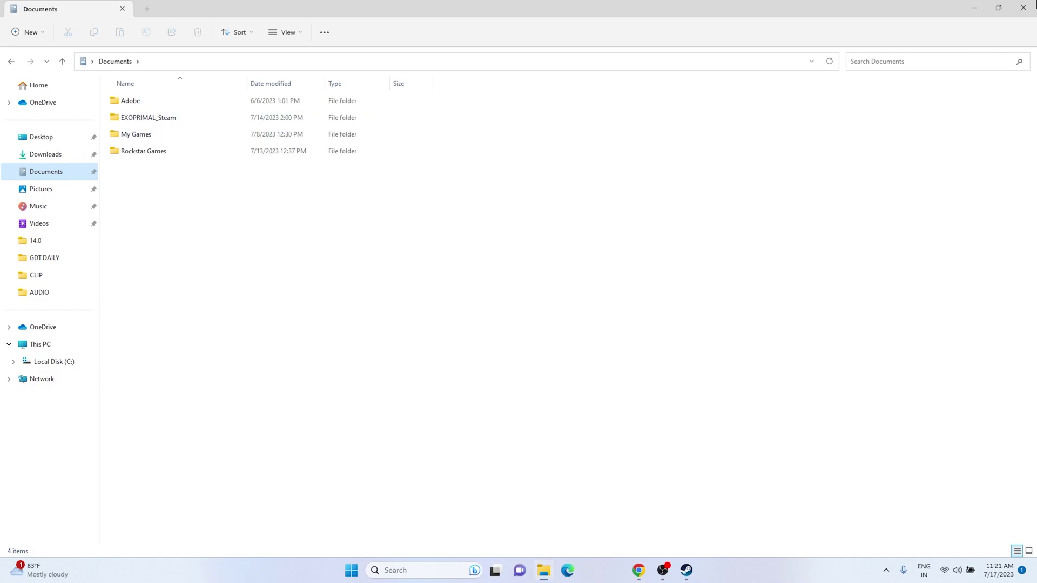
pyautogui.click(1023, 8)
pyautogui.click(688, 572)
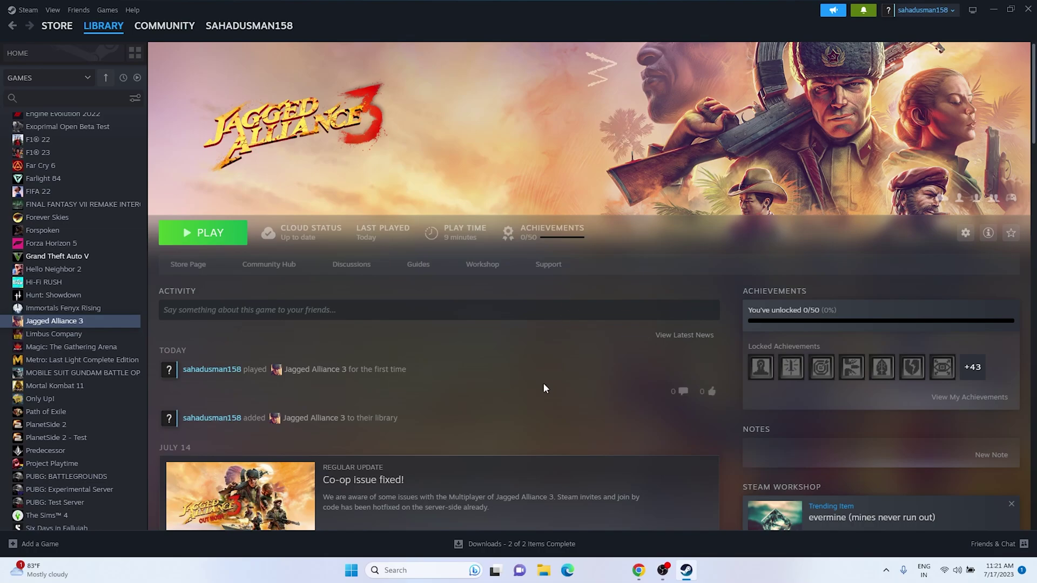